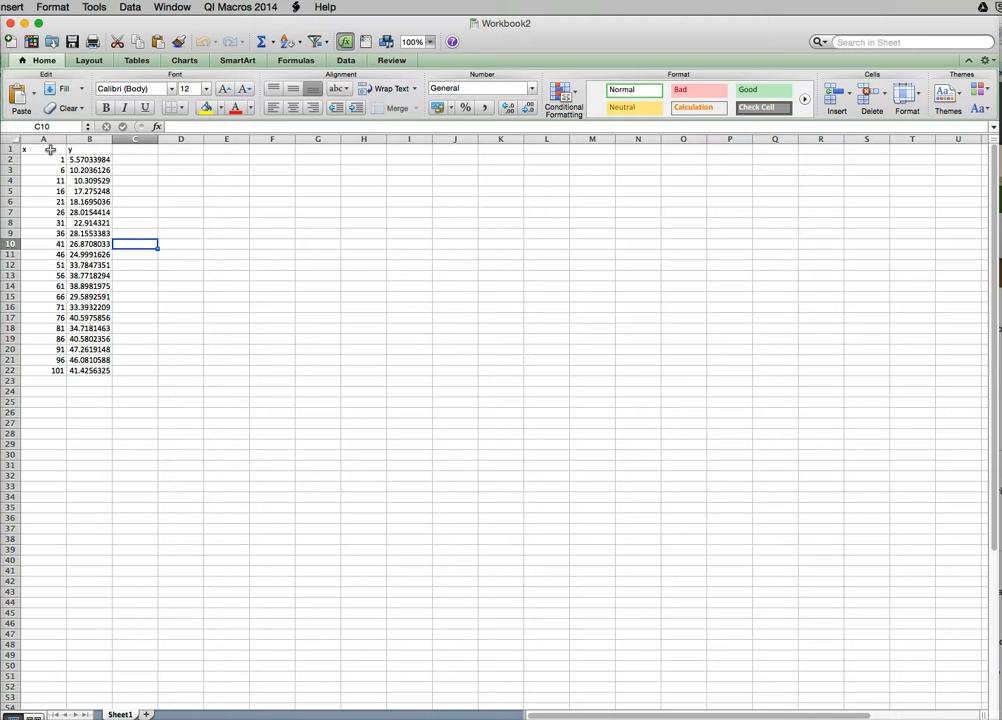
Run the QI Macros Regression Analysis on the x and y data in A1:B22
{"action": "left_click_drag", "start_coordinate": [50, 149], "coordinate": [88, 371]}
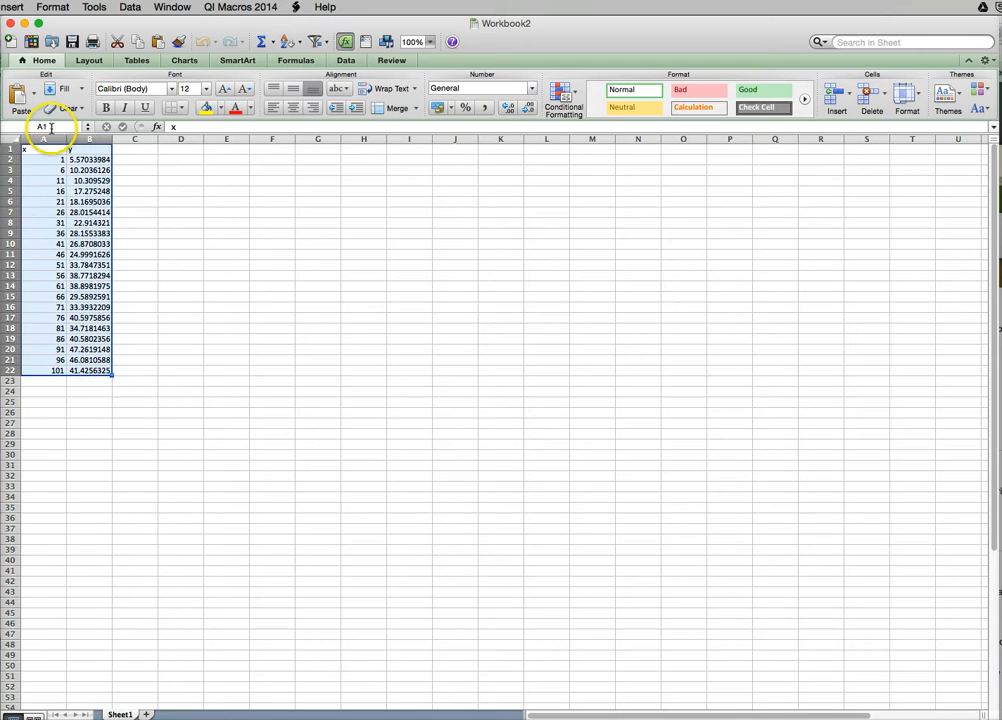
{"action": "left_click", "coordinate": [260, 8]}
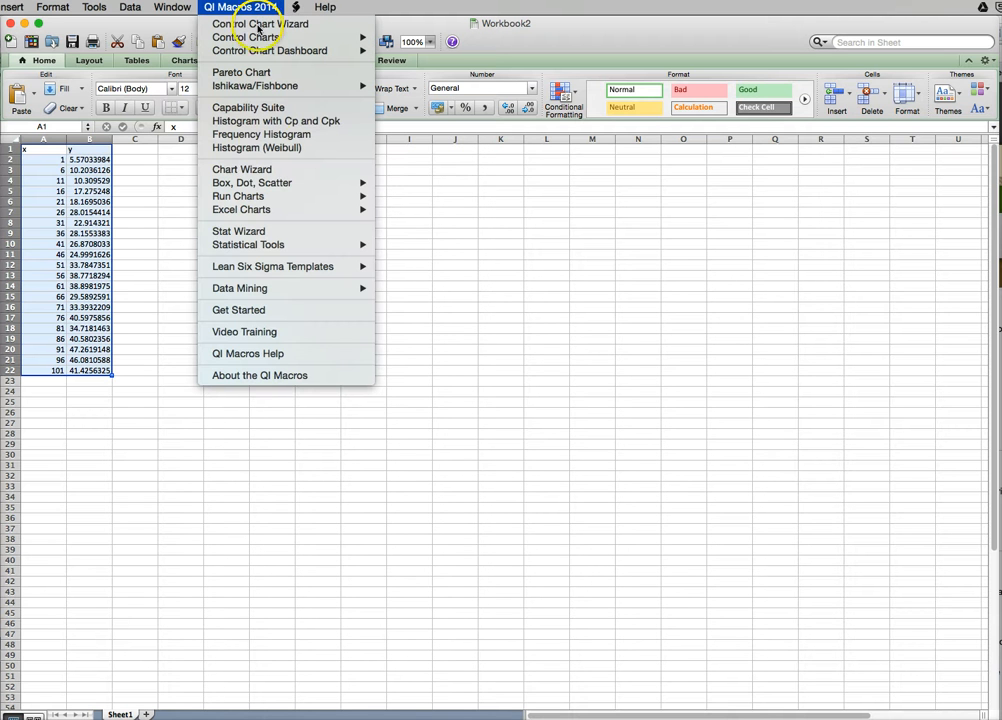
{"action": "mouse_move", "coordinate": [288, 288]}
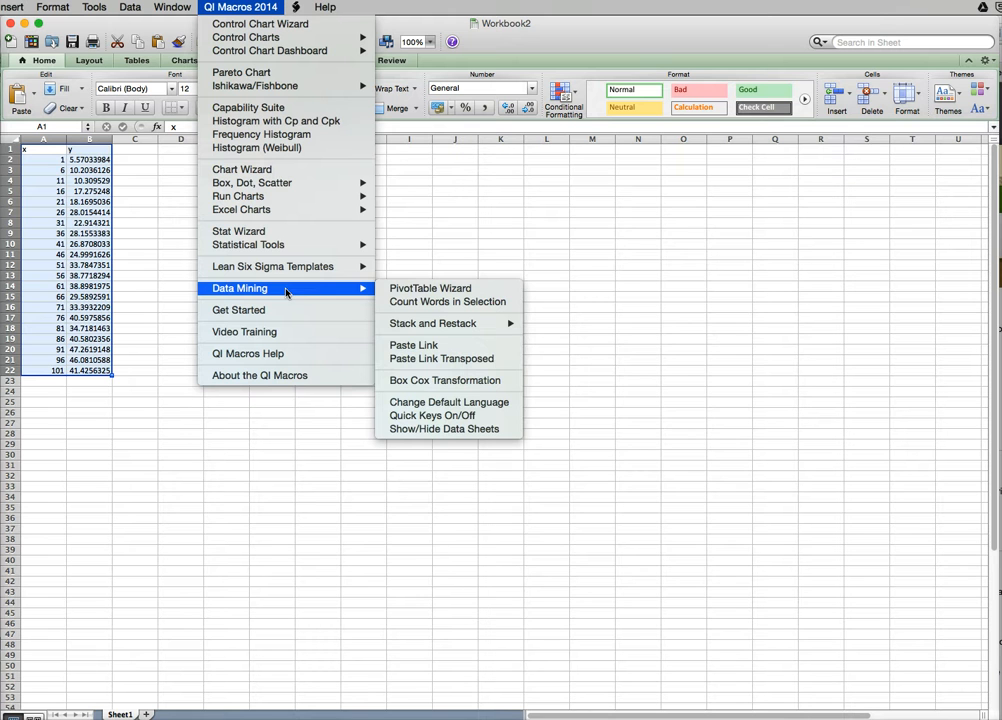
{"action": "mouse_move", "coordinate": [313, 248]}
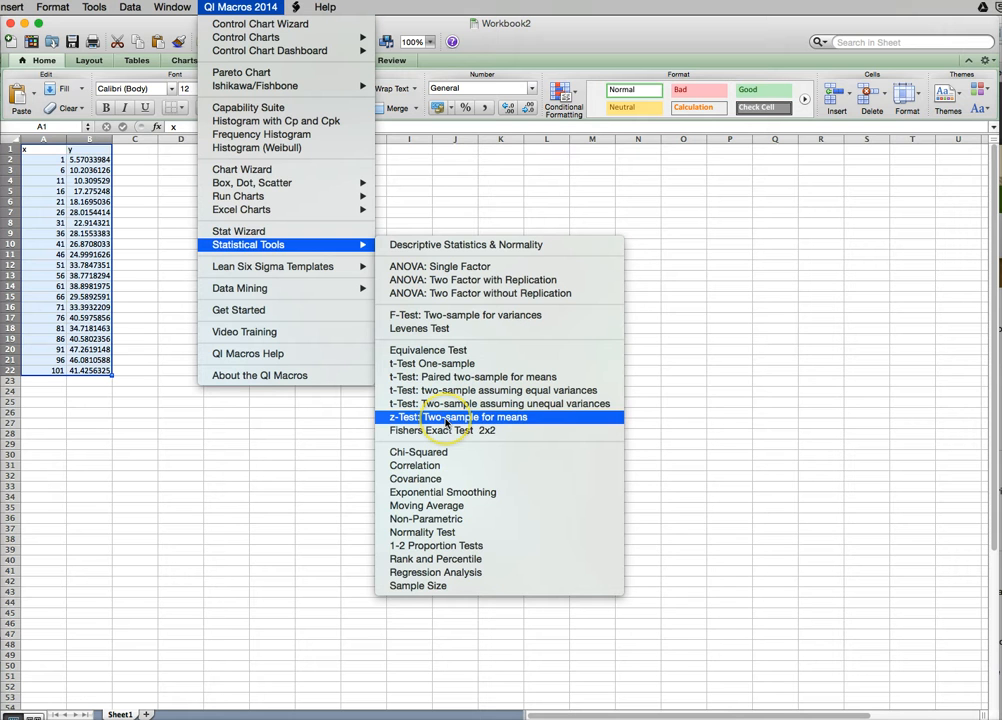
{"action": "left_click", "coordinate": [471, 573]}
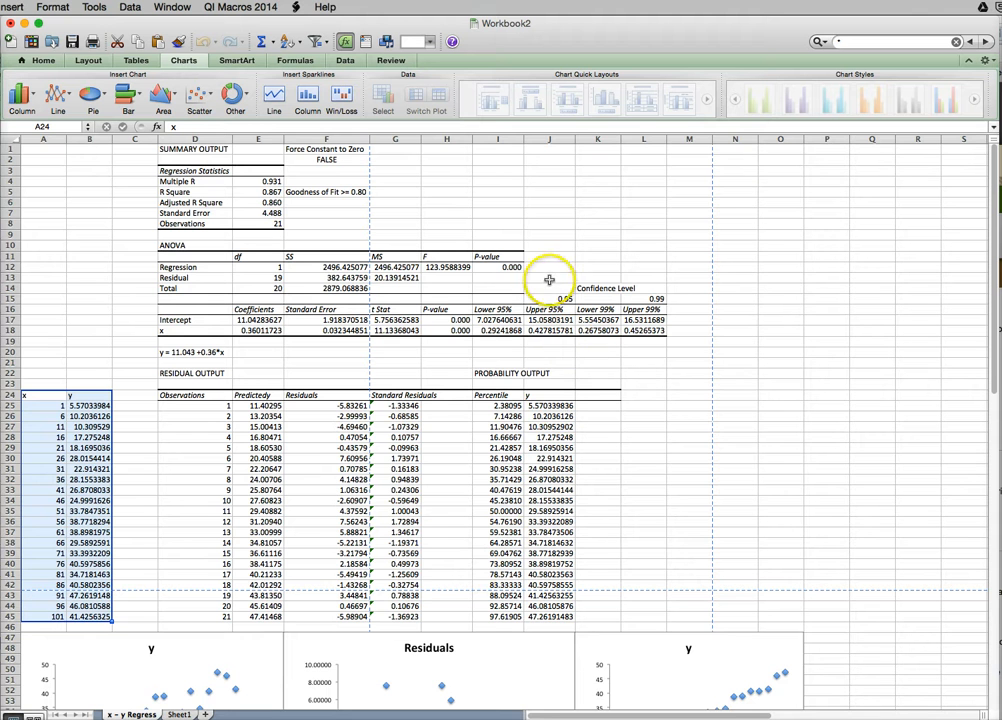
Copy the residuals in F25:F45 and paste them as values only into the column starting at K25
{"action": "scroll", "coordinate": [558, 288], "scroll_direction": "down", "scroll_amount": 10}
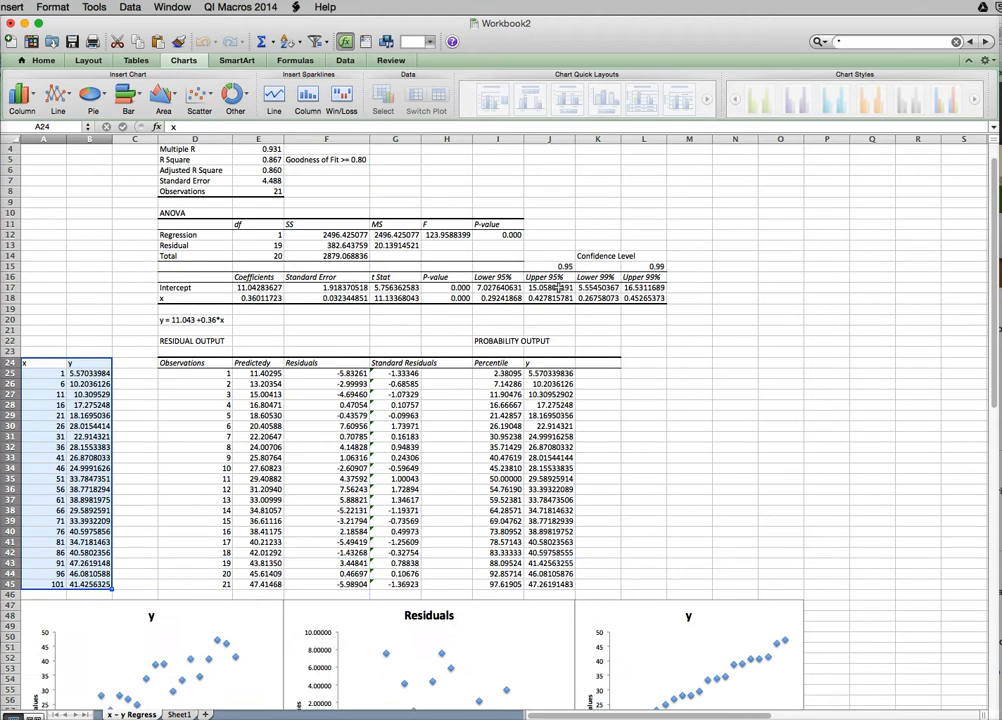
{"action": "left_click", "coordinate": [587, 448]}
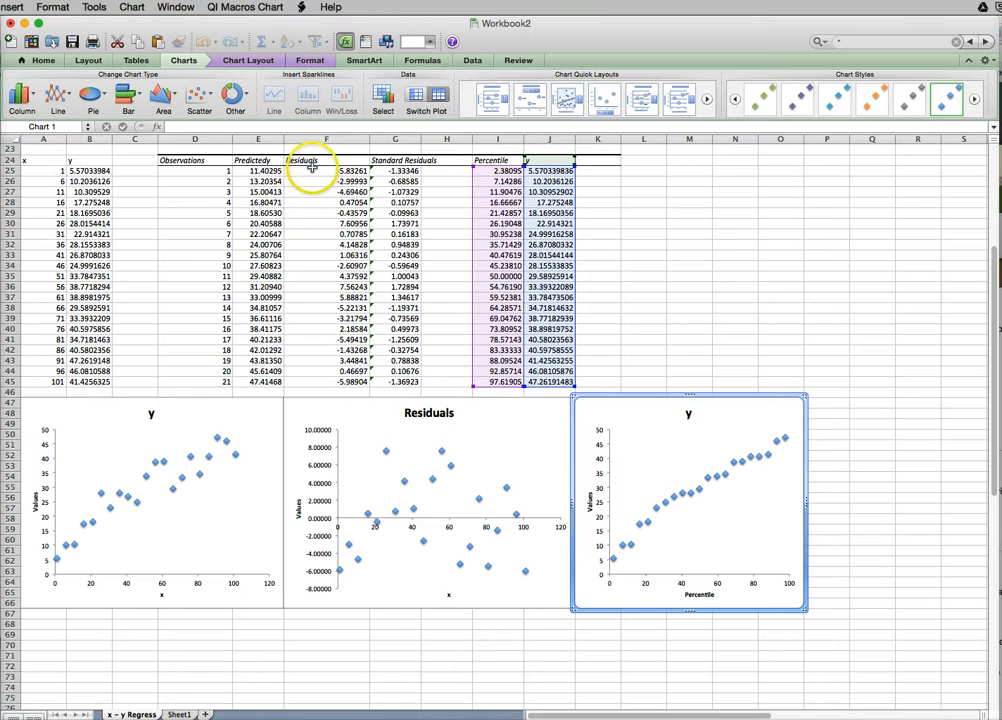
{"action": "left_click_drag", "start_coordinate": [312, 170], "coordinate": [323, 380]}
{"action": "key", "text": "super+c"}
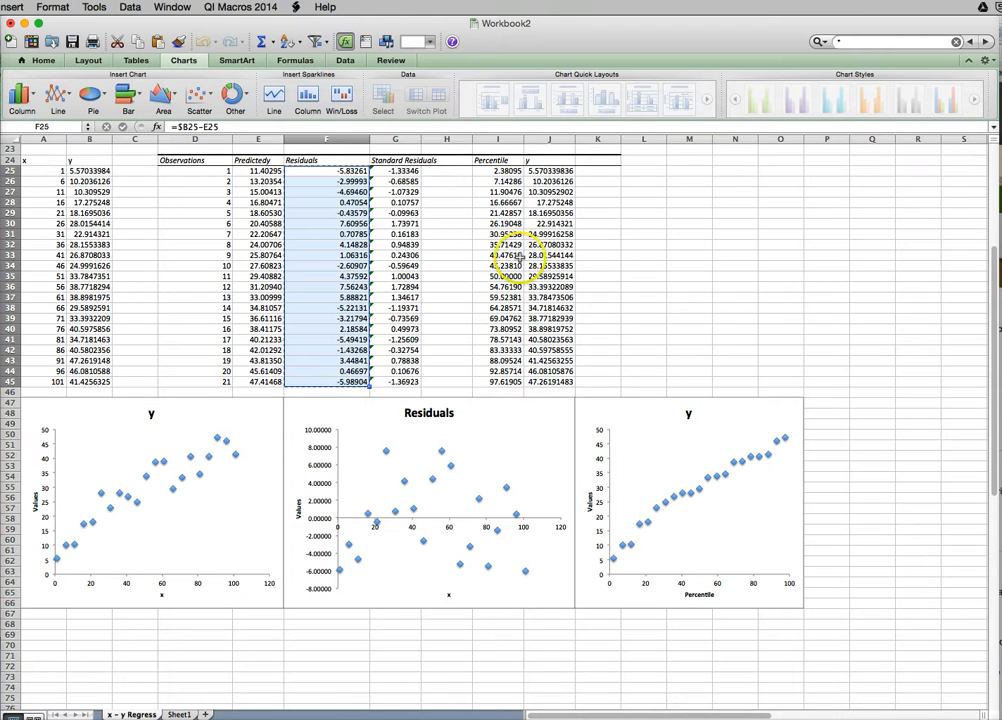
{"action": "right_click", "coordinate": [592, 172]}
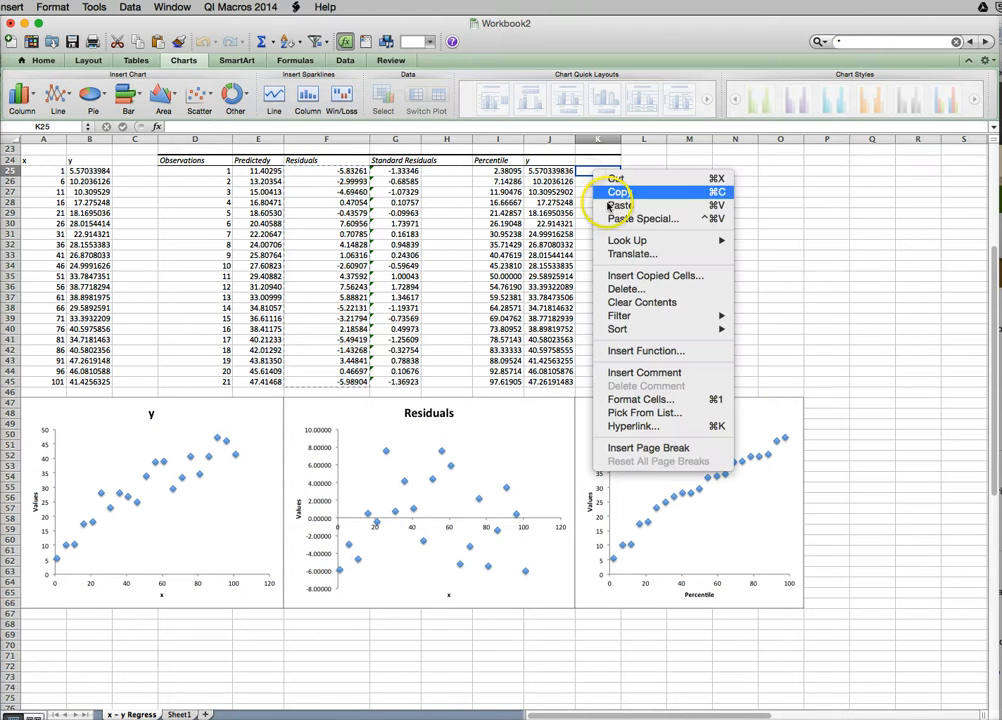
{"action": "left_click", "coordinate": [611, 220]}
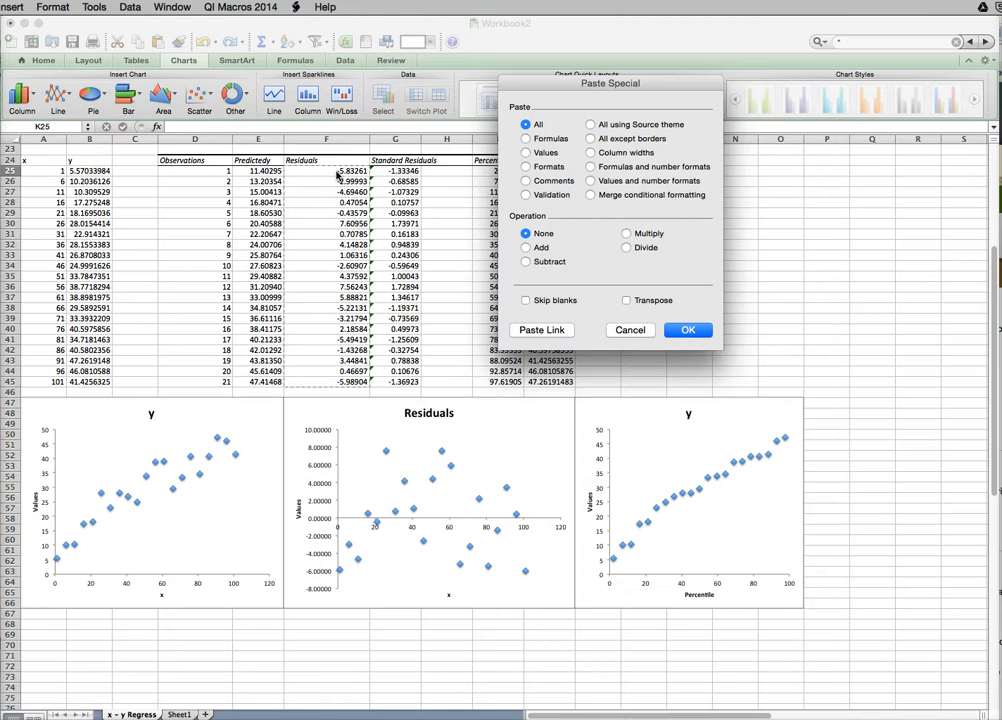
{"action": "left_click", "coordinate": [525, 152]}
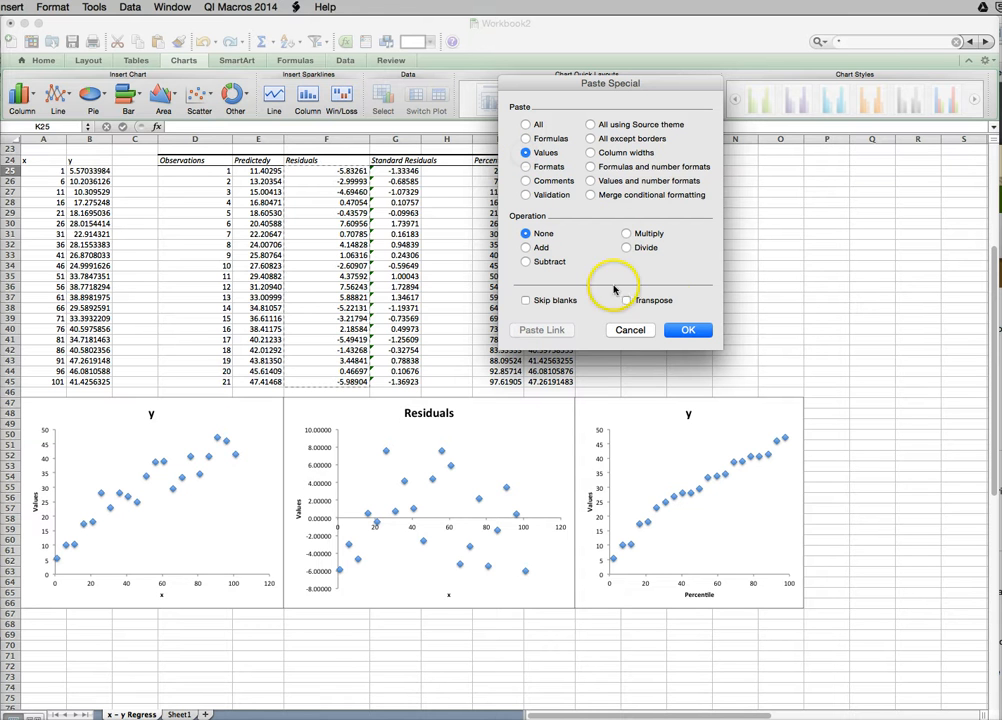
{"action": "left_click", "coordinate": [691, 329]}
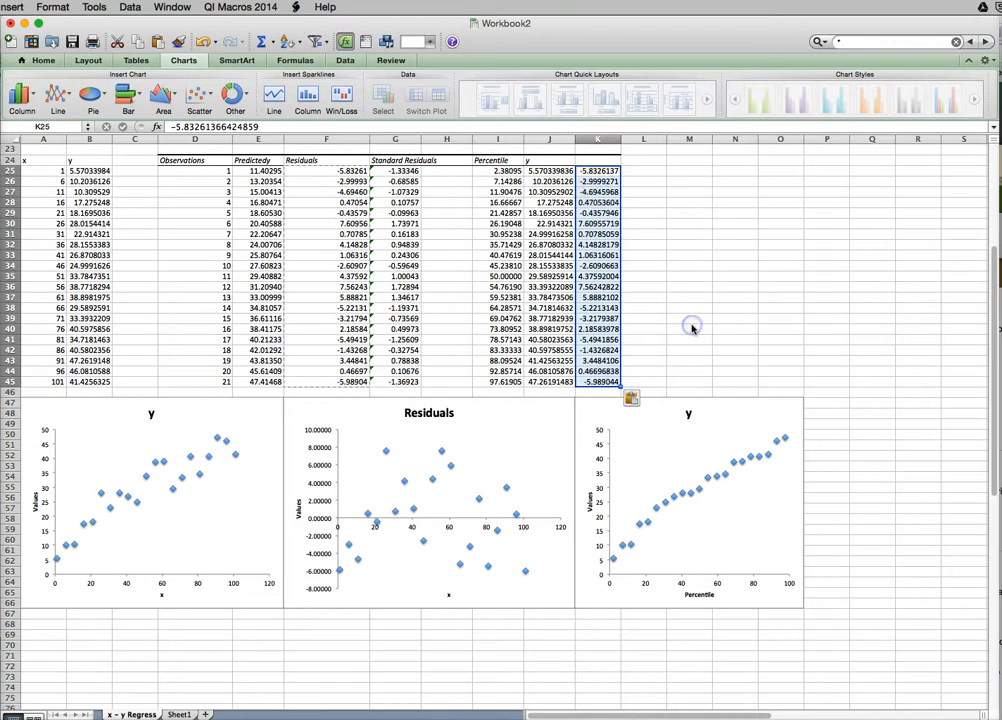
Sort the pasted residuals in K25:K45 in ascending order, continuing with the current selection only
{"action": "left_click", "coordinate": [286, 44]}
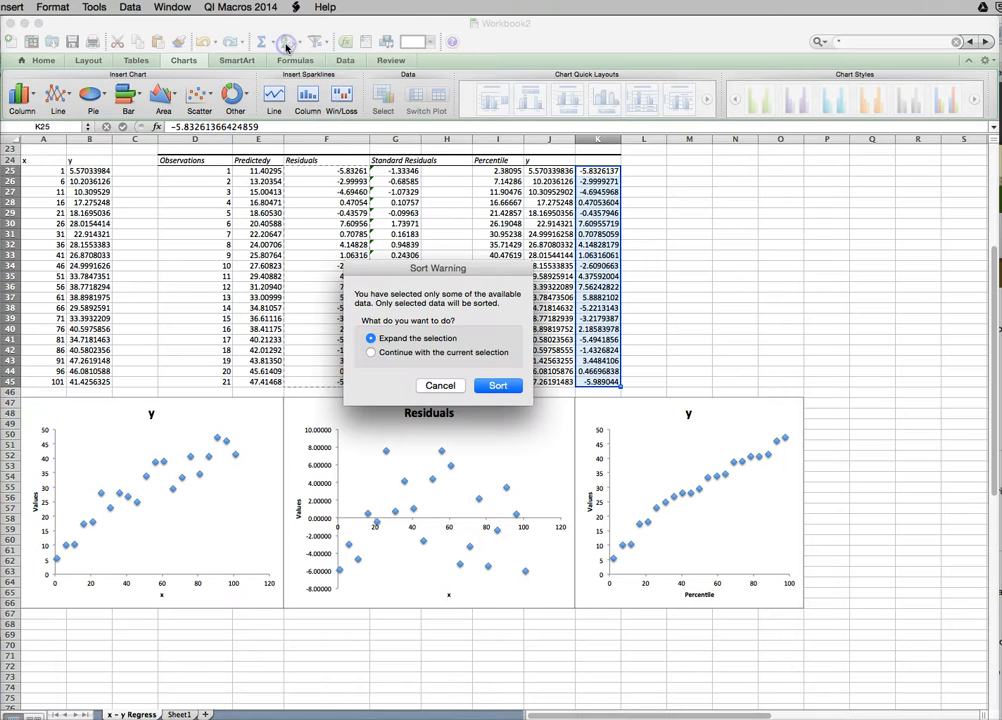
{"action": "left_click", "coordinate": [470, 354]}
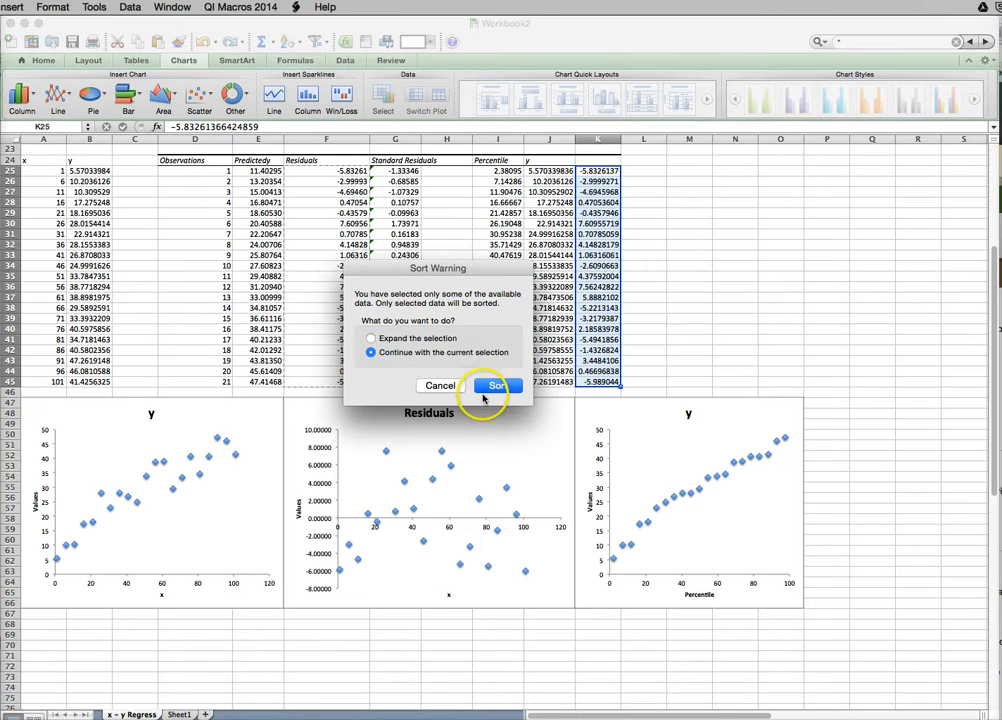
{"action": "left_click", "coordinate": [505, 395]}
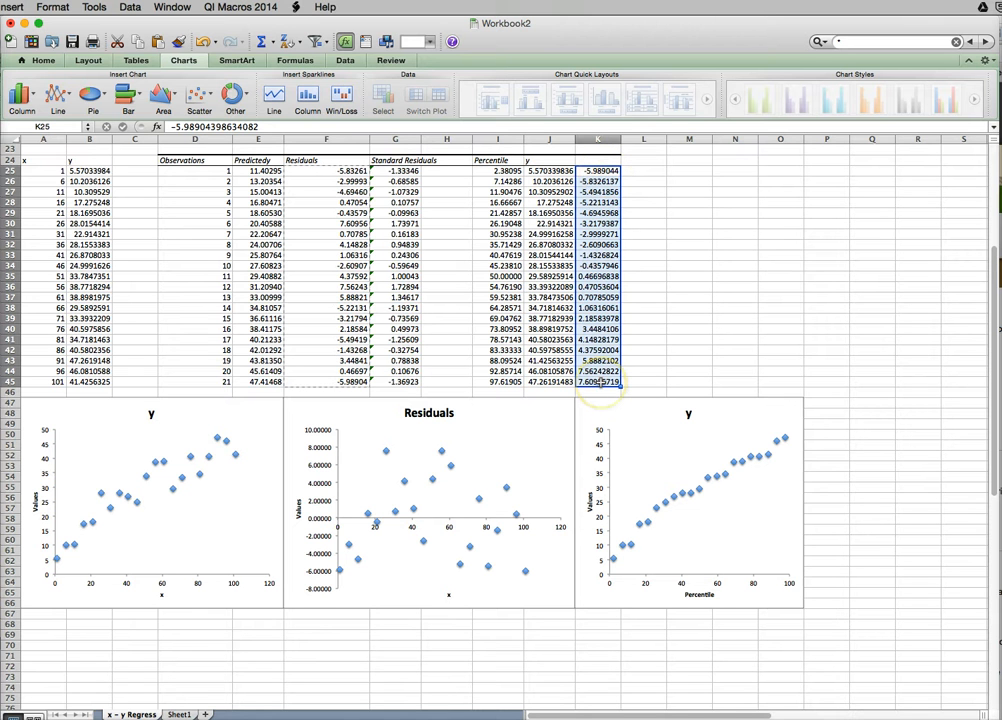
Edit the source data of the y-versus-Percentile chart so its X values use the sorted residuals in K25:K45
{"action": "mouse_move", "coordinate": [673, 499]}
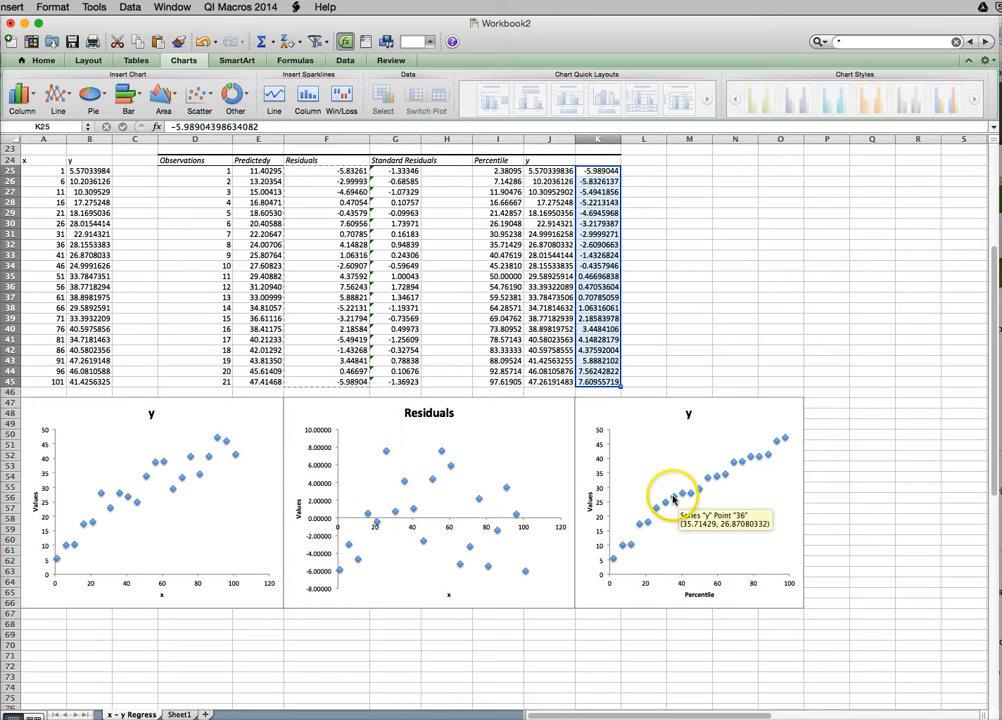
{"action": "left_click", "coordinate": [750, 413]}
{"action": "right_click", "coordinate": [750, 413]}
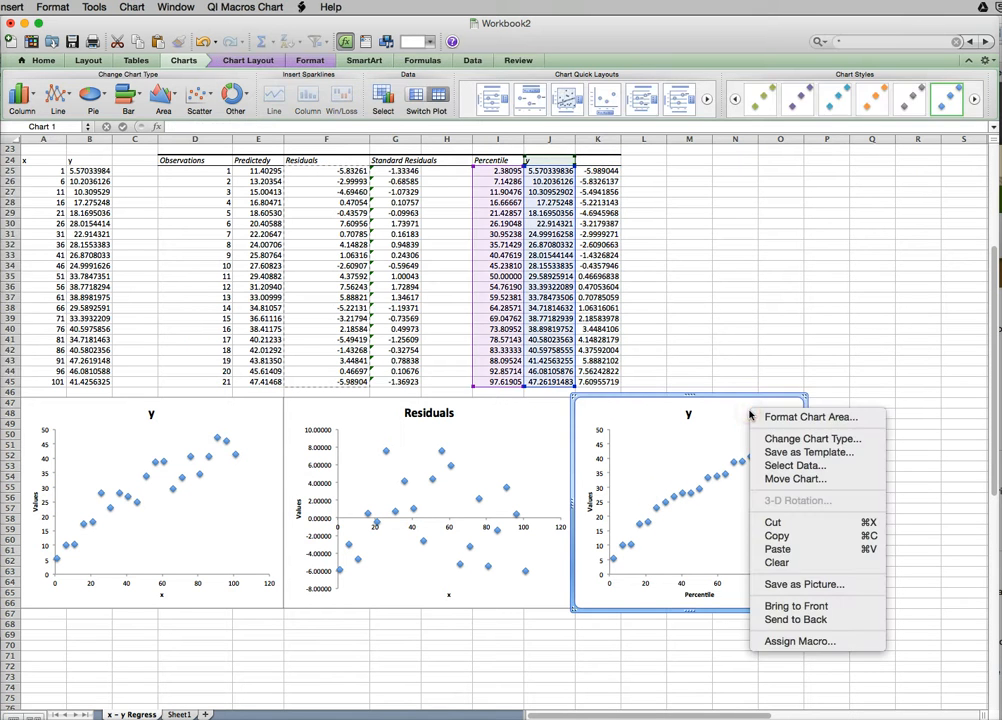
{"action": "left_click", "coordinate": [810, 465]}
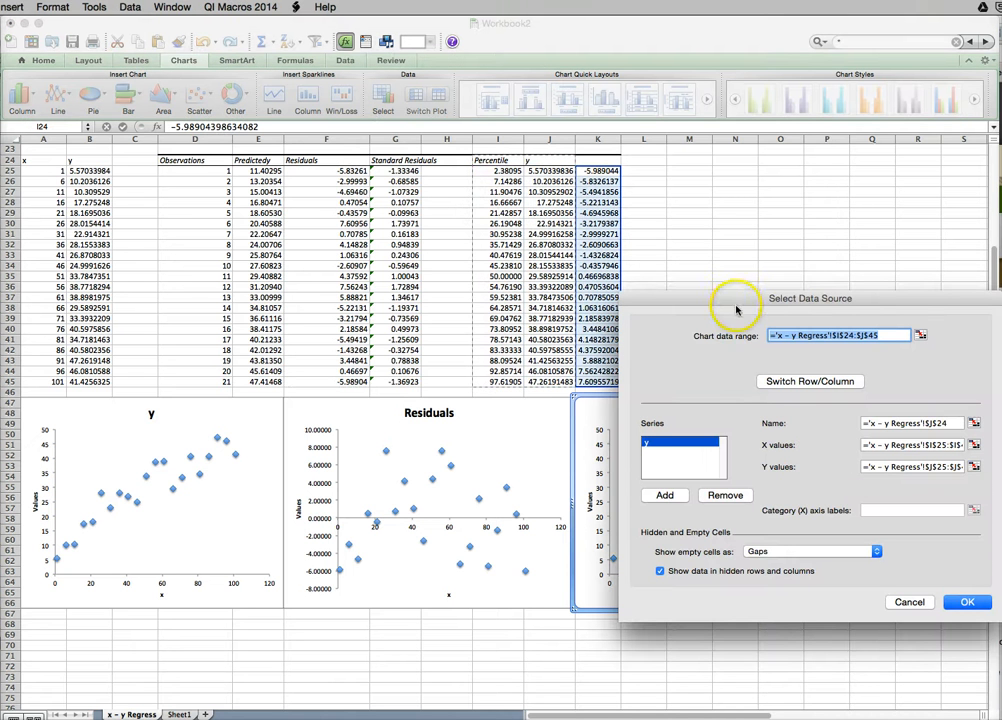
{"action": "left_click_drag", "start_coordinate": [727, 303], "coordinate": [738, 140]}
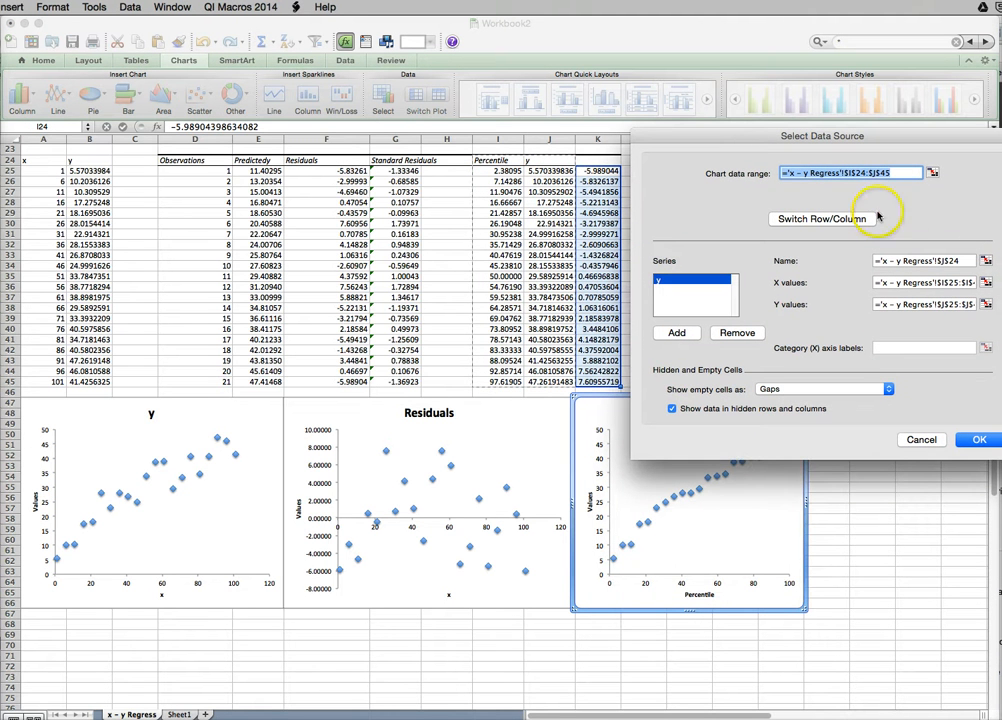
{"action": "left_click", "coordinate": [985, 283]}
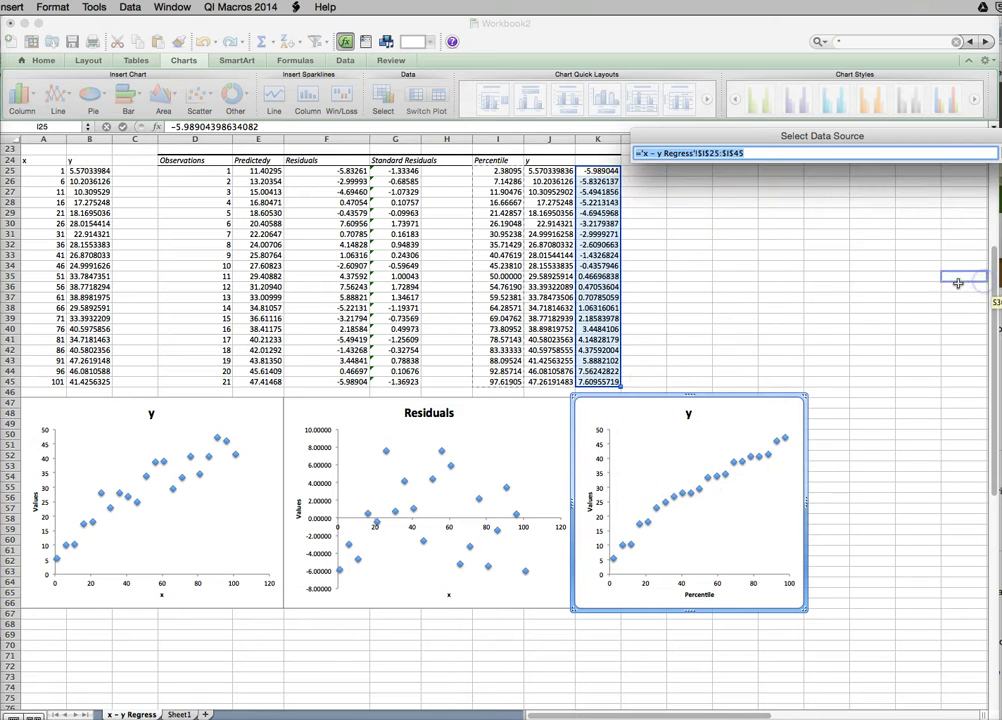
{"action": "left_click_drag", "start_coordinate": [590, 171], "coordinate": [588, 382]}
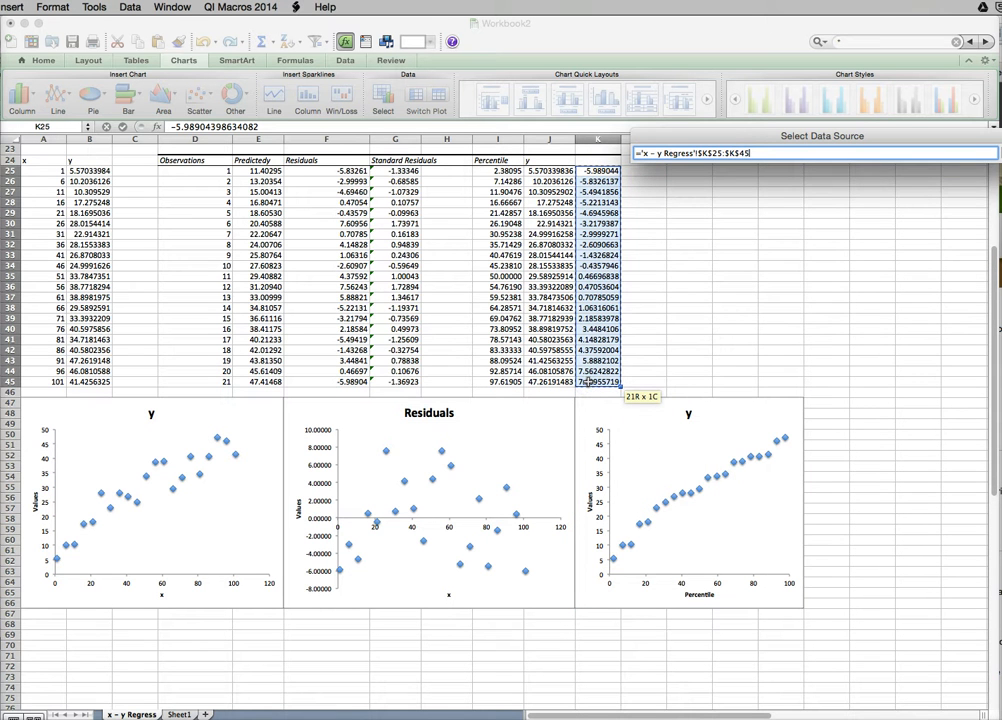
{"action": "left_click", "coordinate": [990, 153]}
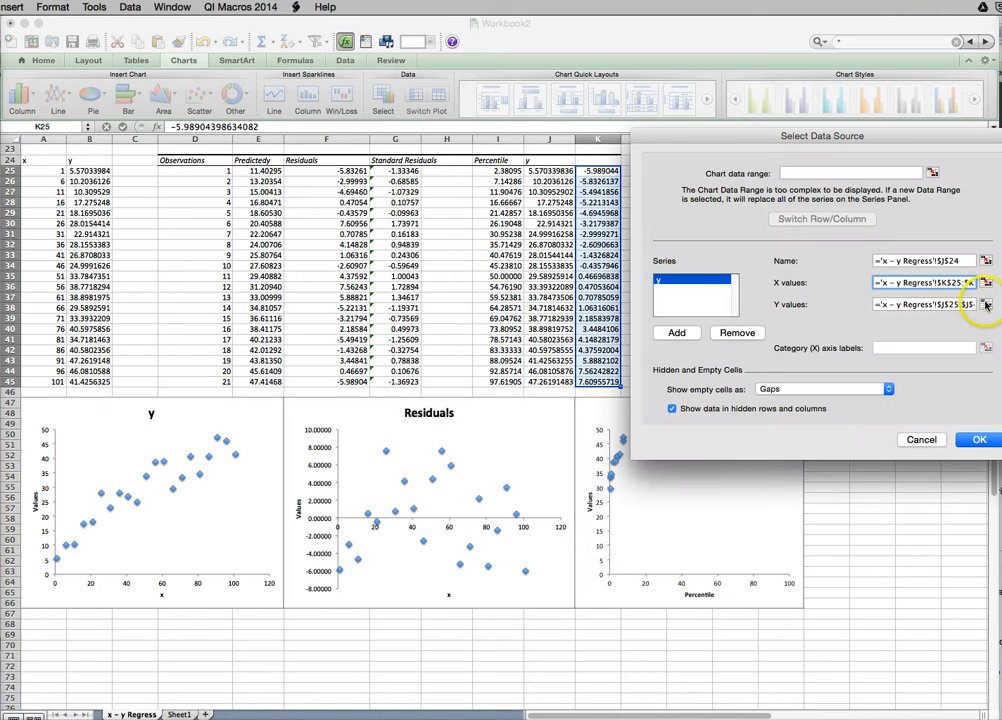
Set the chart series' Y values to the percentiles in I25:I45 and apply the new data source
{"action": "left_click", "coordinate": [985, 305]}
{"action": "left_click", "coordinate": [506, 171]}
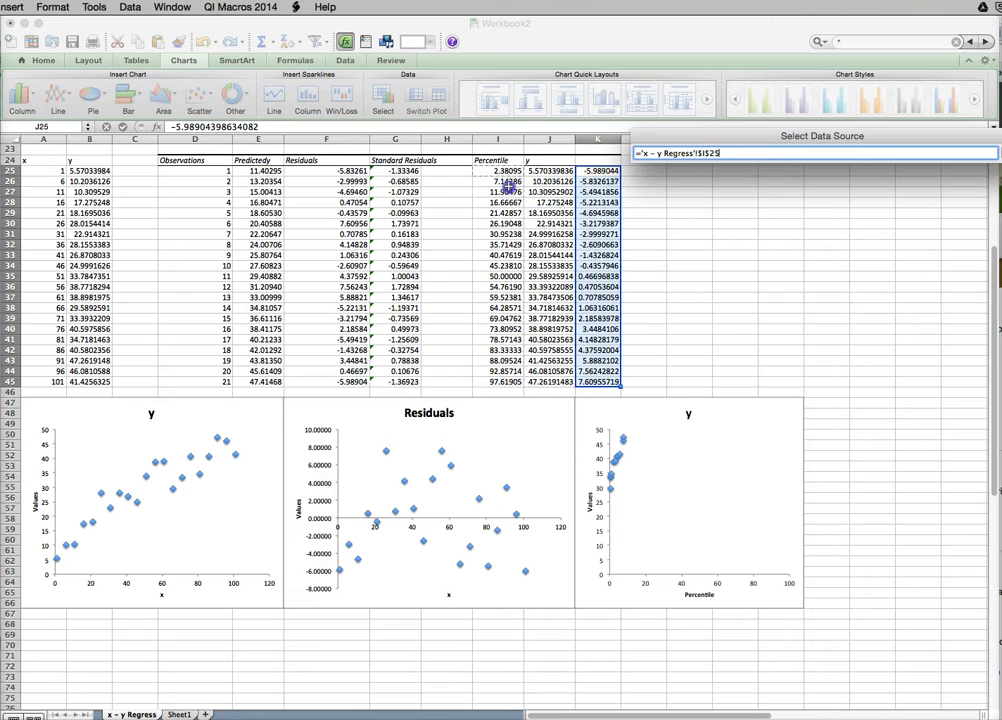
{"action": "left_click_drag", "start_coordinate": [509, 186], "coordinate": [508, 383]}
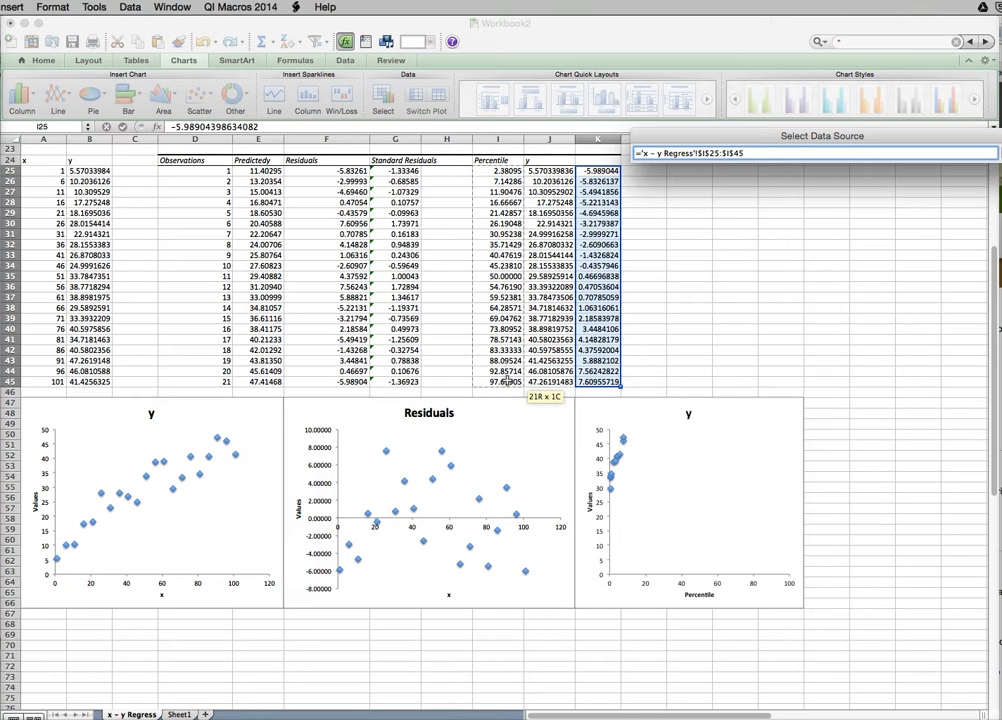
{"action": "left_click", "coordinate": [990, 153]}
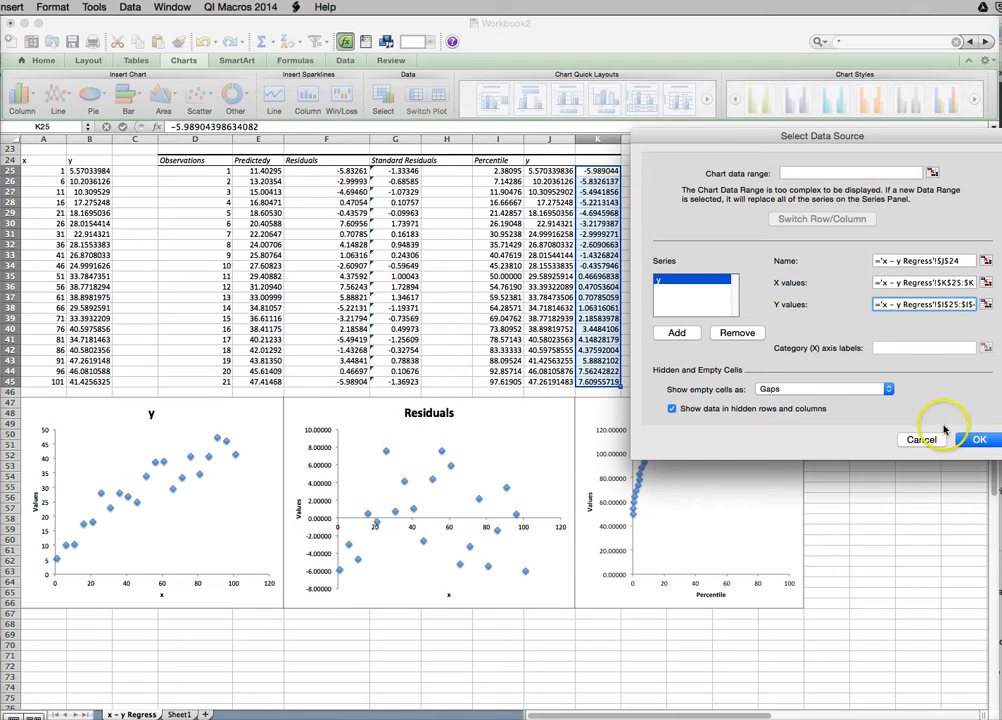
{"action": "left_click", "coordinate": [977, 440]}
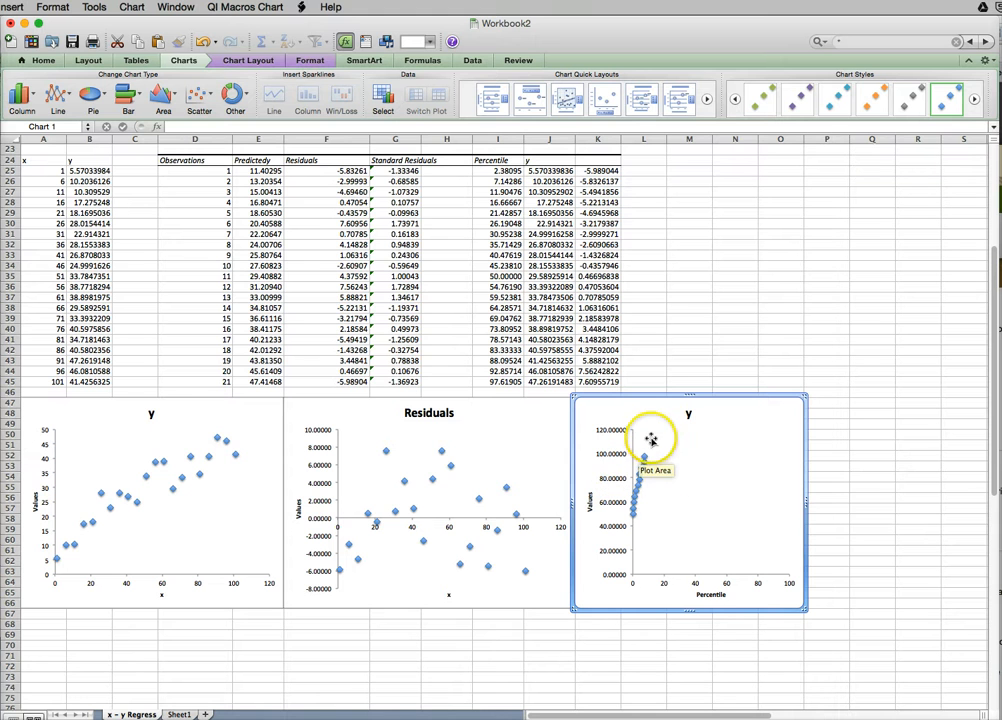
Set the minimum and maximum of the percentile chart's horizontal axis scale to automatic
{"action": "double_click", "coordinate": [665, 586]}
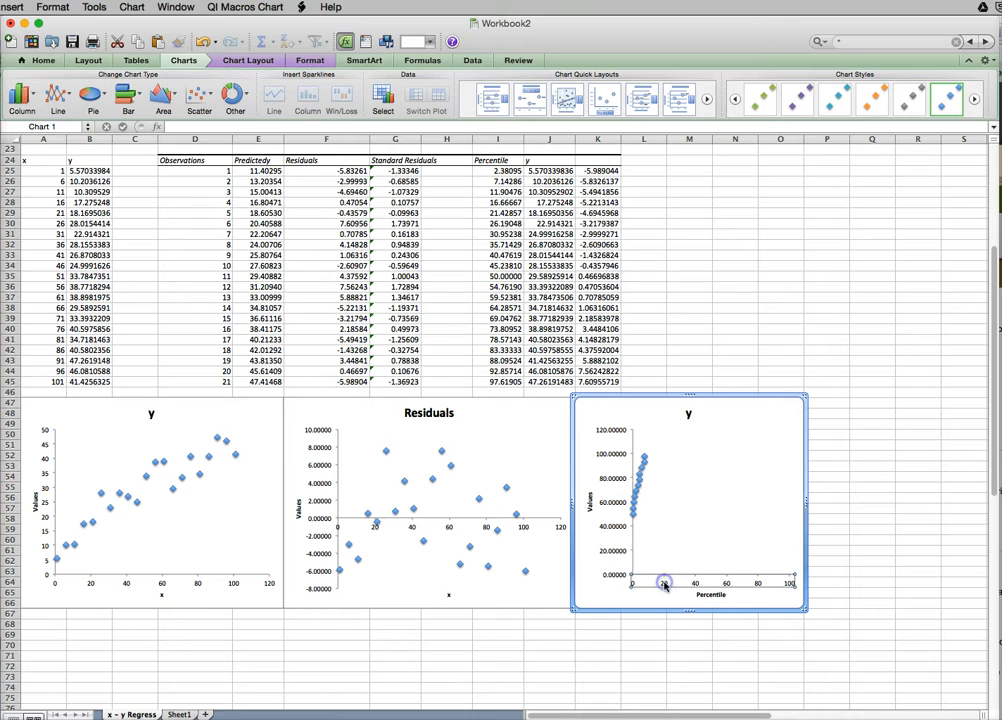
{"action": "left_click_drag", "start_coordinate": [36, 31], "coordinate": [216, 174]}
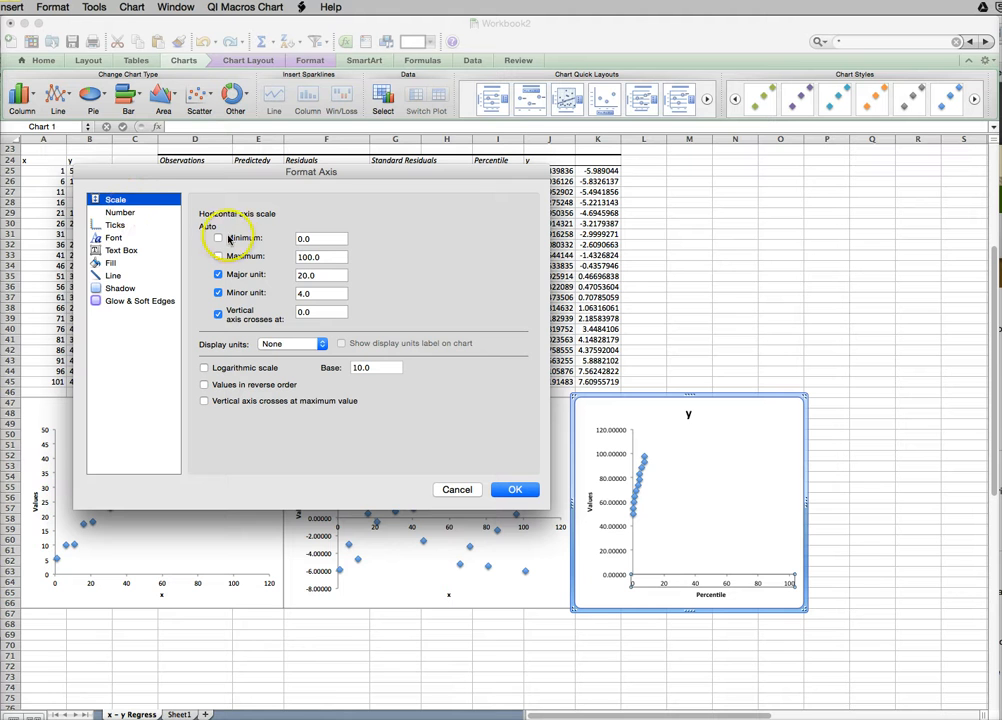
{"action": "left_click", "coordinate": [234, 240]}
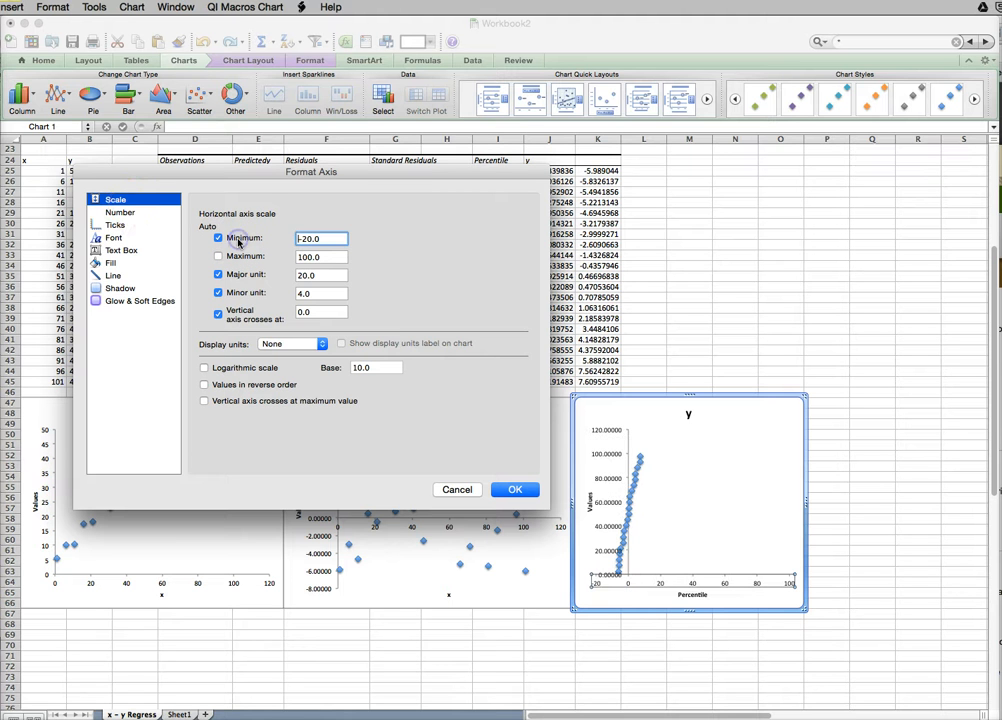
{"action": "left_click", "coordinate": [240, 260]}
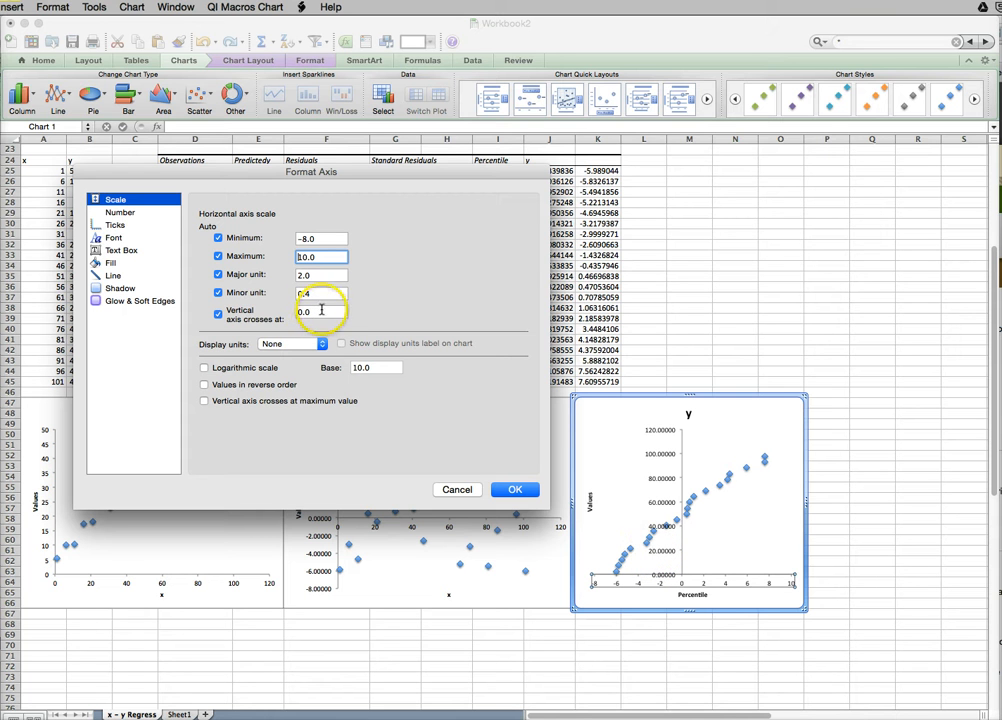
Make the vertical axis cross at -10, and narrow the plot area from its left edge to make room for the axis labels
{"action": "left_click_drag", "start_coordinate": [327, 313], "coordinate": [297, 311]}
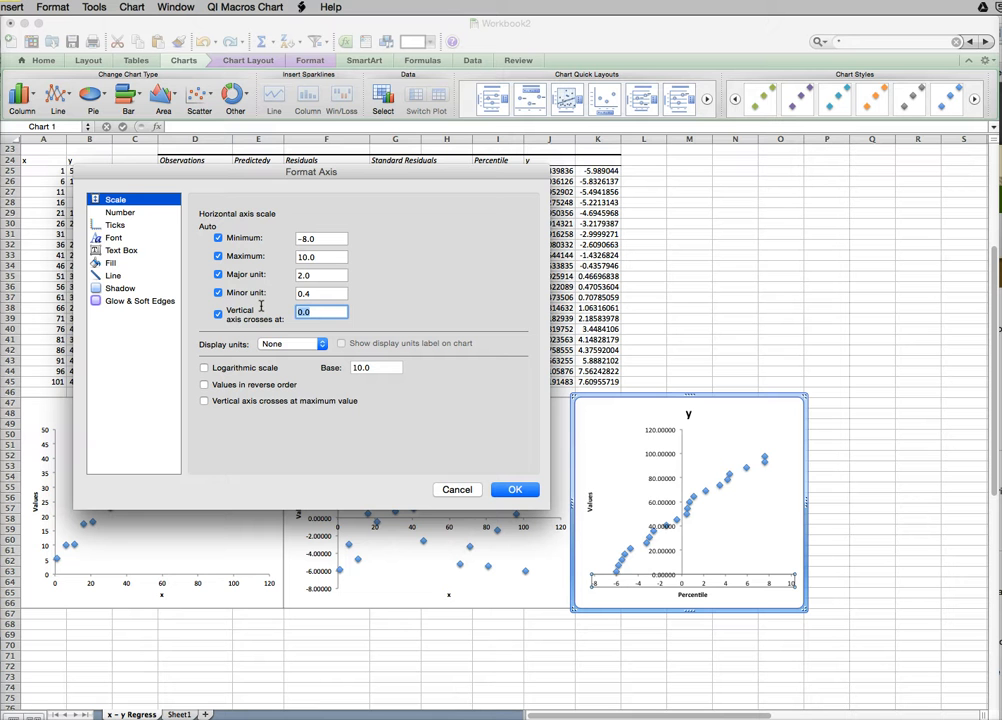
{"action": "type", "text": "-10"}
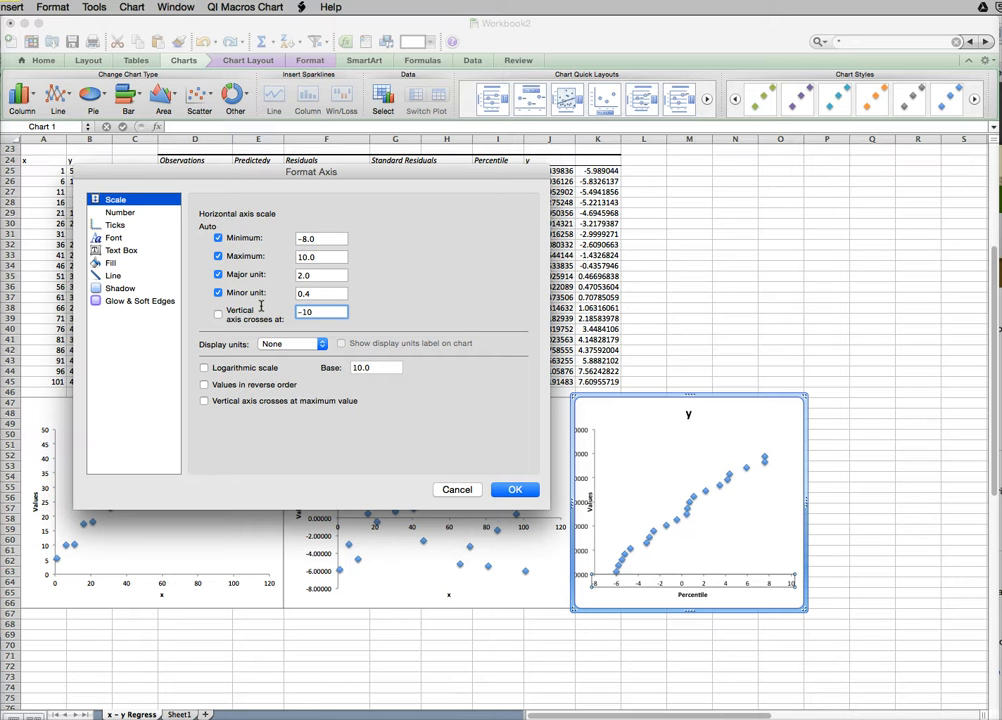
{"action": "left_click", "coordinate": [509, 492]}
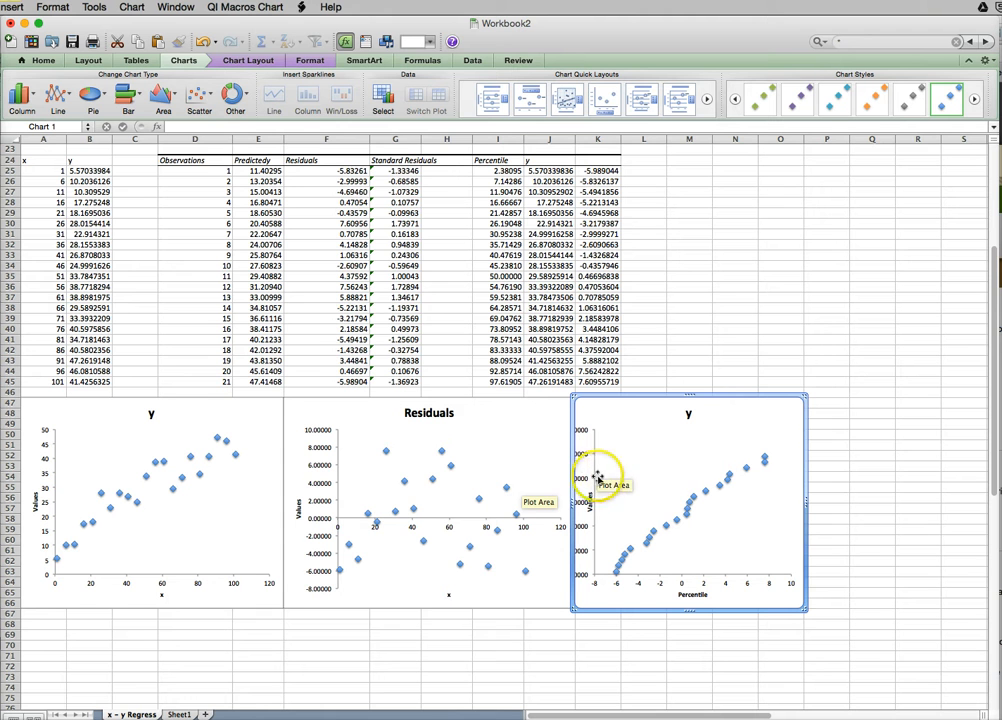
{"action": "left_click", "coordinate": [600, 466]}
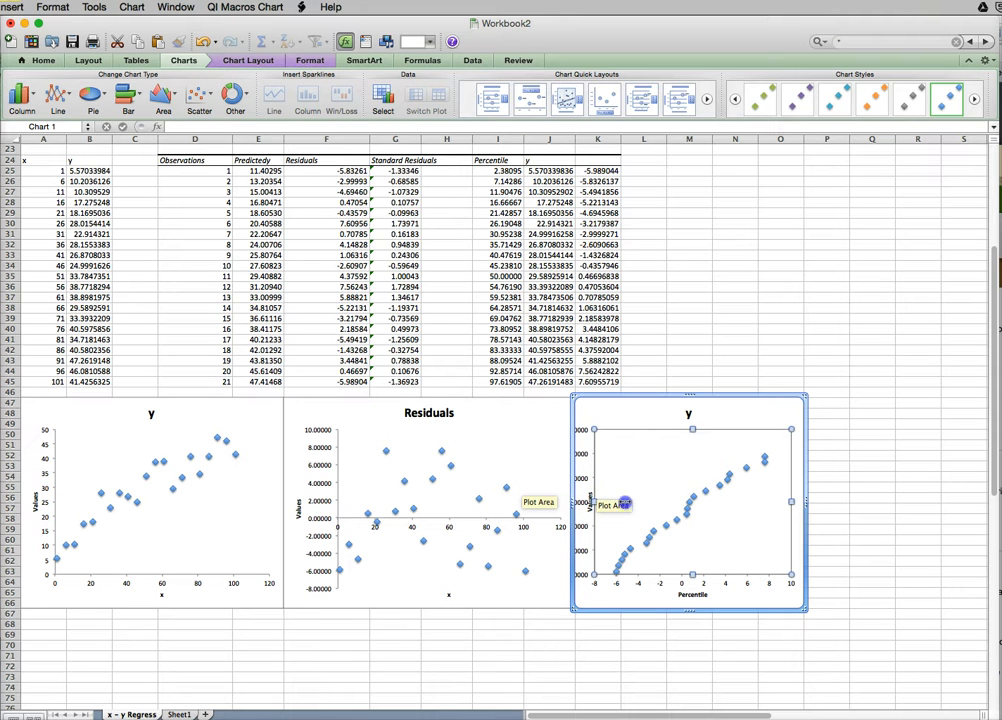
{"action": "left_click_drag", "start_coordinate": [594, 501], "coordinate": [614, 501]}
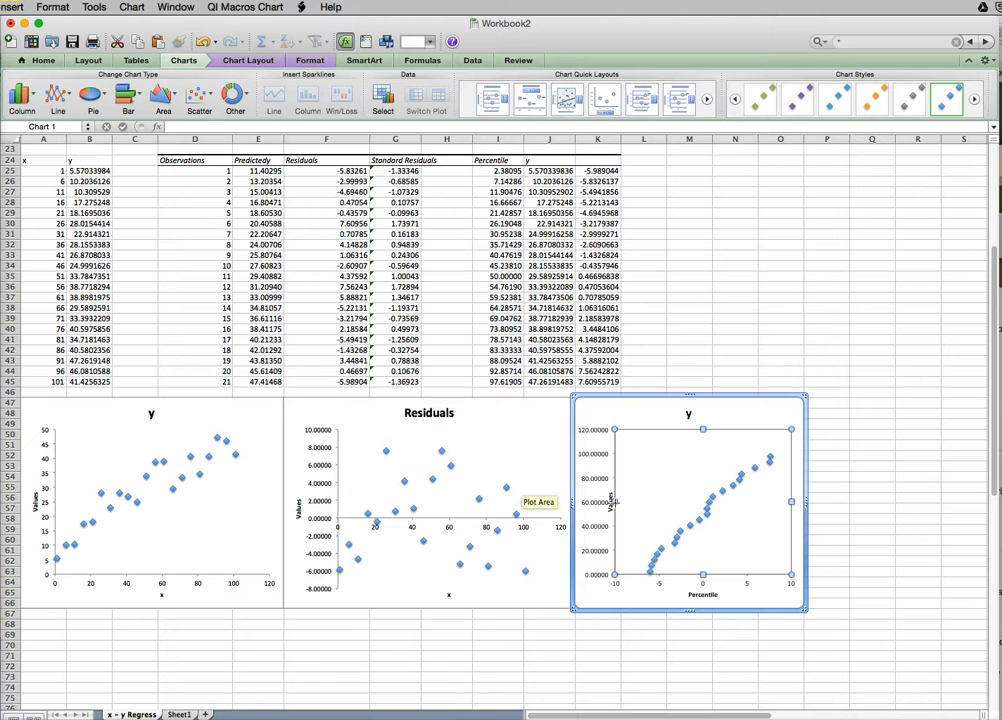
Set the percentile chart's vertical axis maximum to 100 and its number format to General, unlinked from the source
{"action": "left_click", "coordinate": [597, 456]}
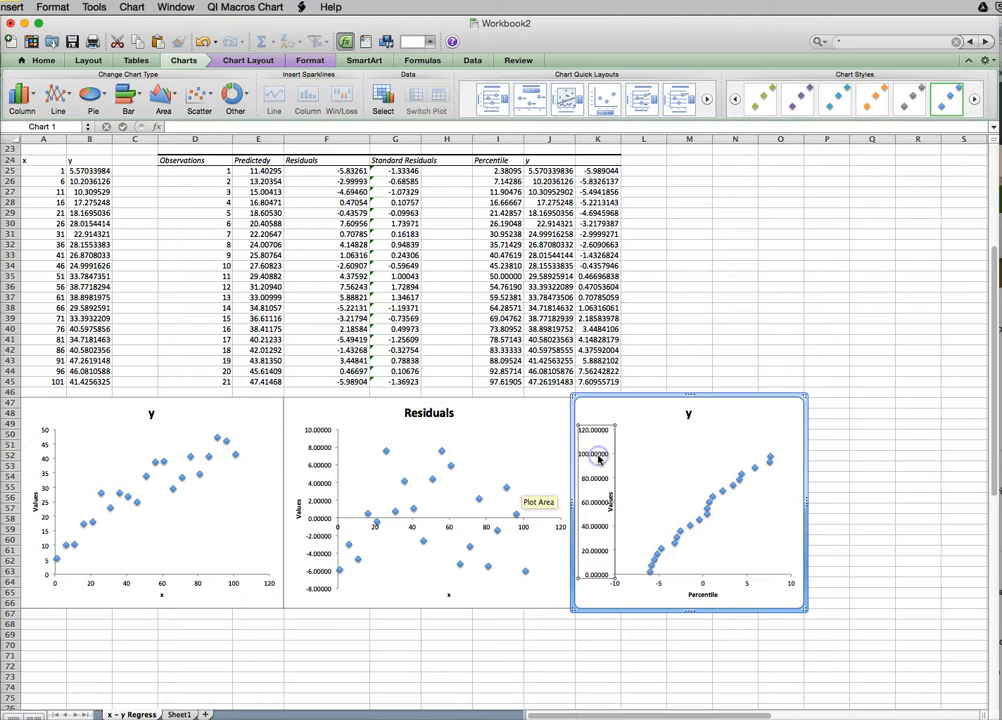
{"action": "double_click", "coordinate": [598, 457]}
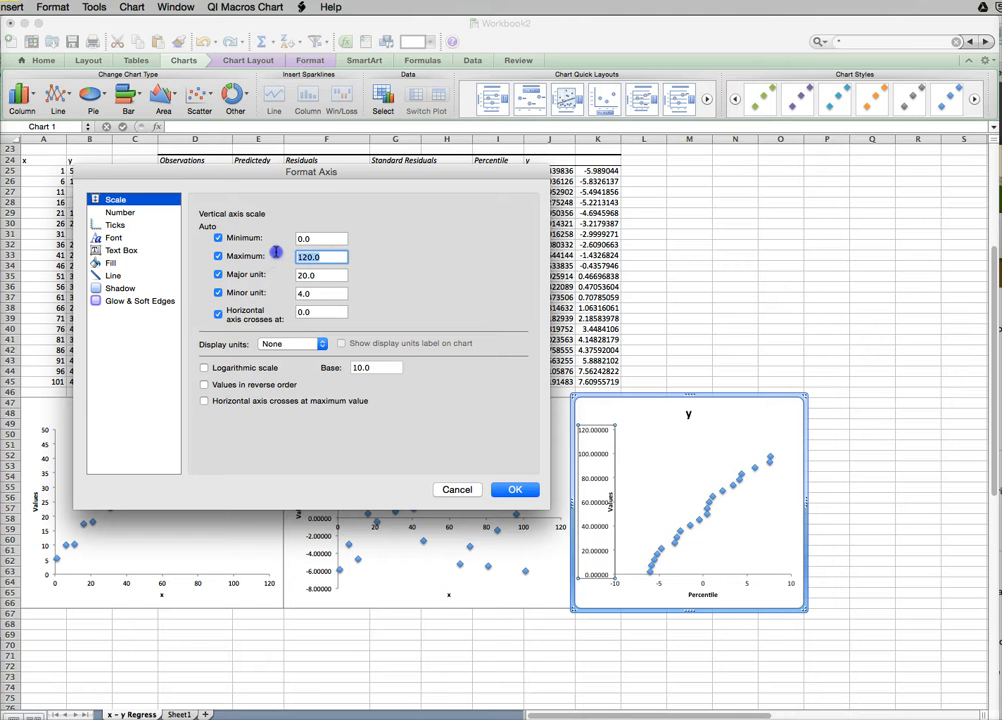
{"action": "type", "text": "1"}
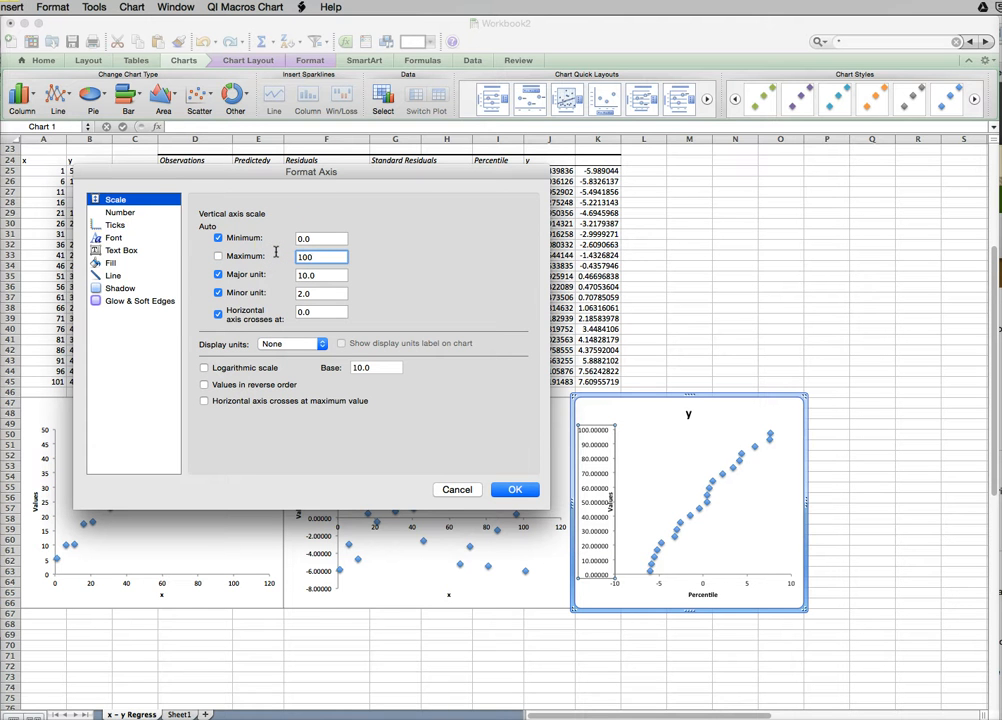
{"action": "left_click", "coordinate": [121, 212]}
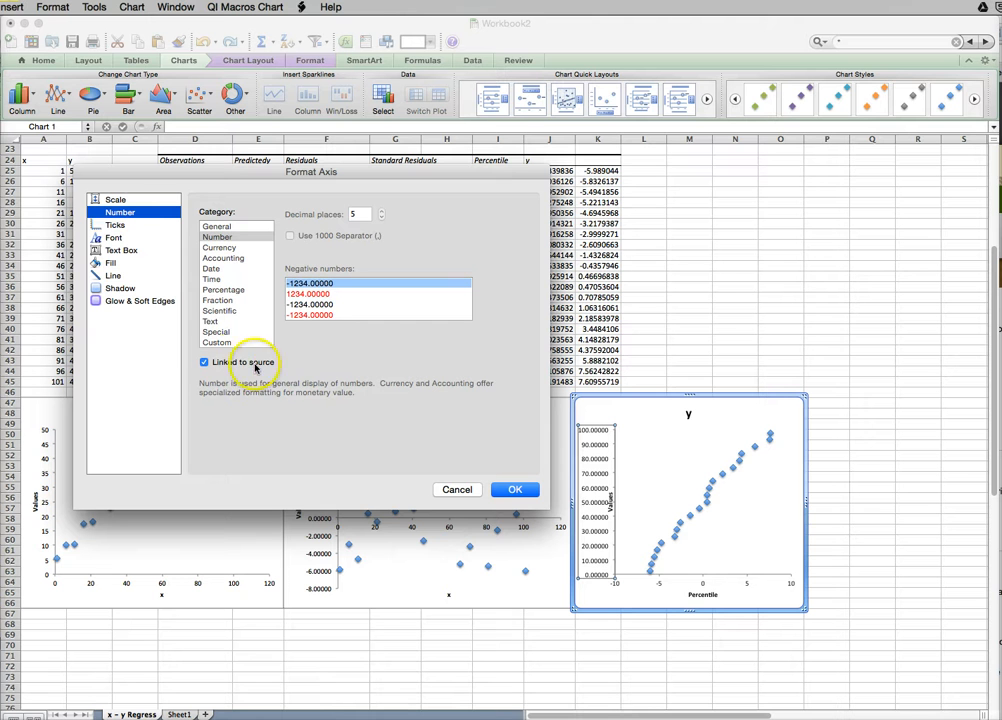
{"action": "left_click", "coordinate": [203, 362]}
{"action": "left_click", "coordinate": [212, 227]}
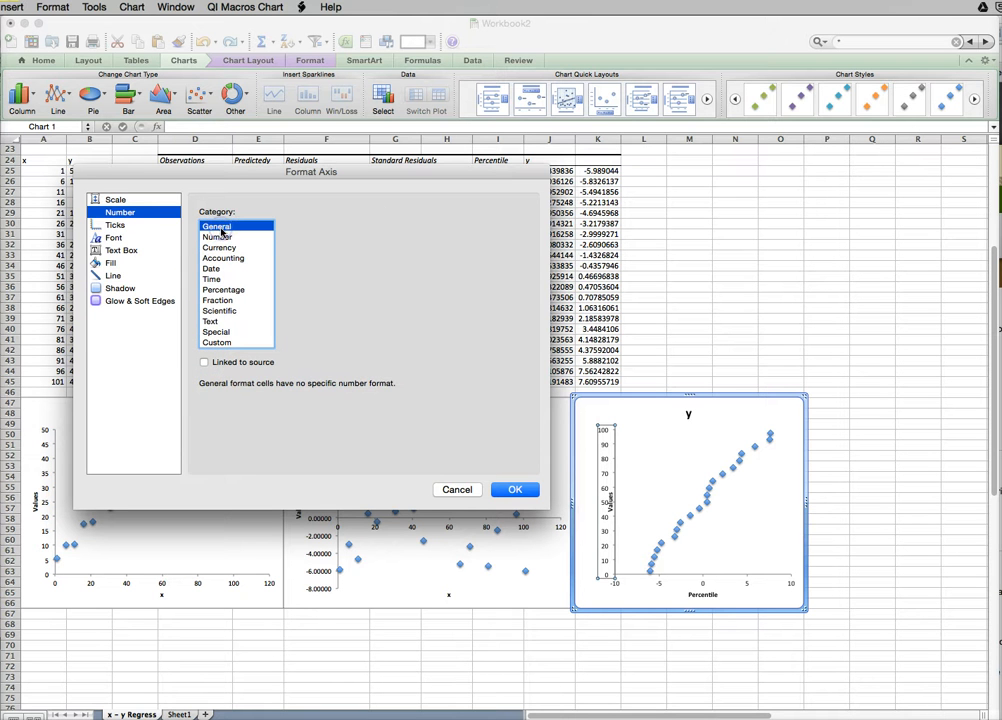
{"action": "left_click", "coordinate": [510, 490]}
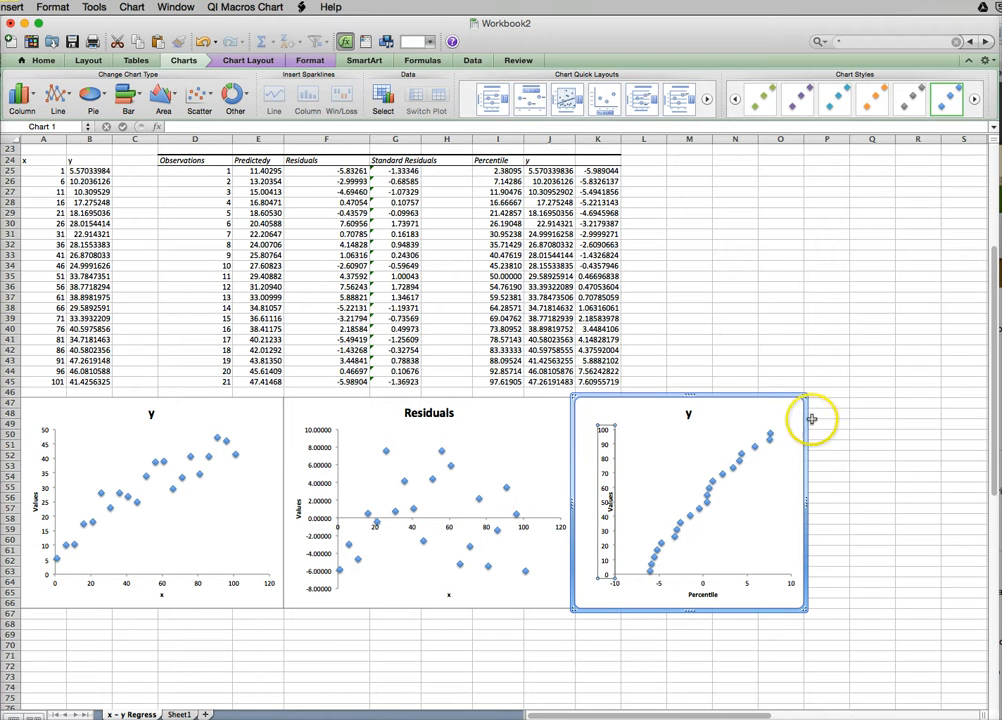
Add a linear trendline to the percentile chart's data series, keeping the automatic name and default options
{"action": "right_click", "coordinate": [705, 490]}
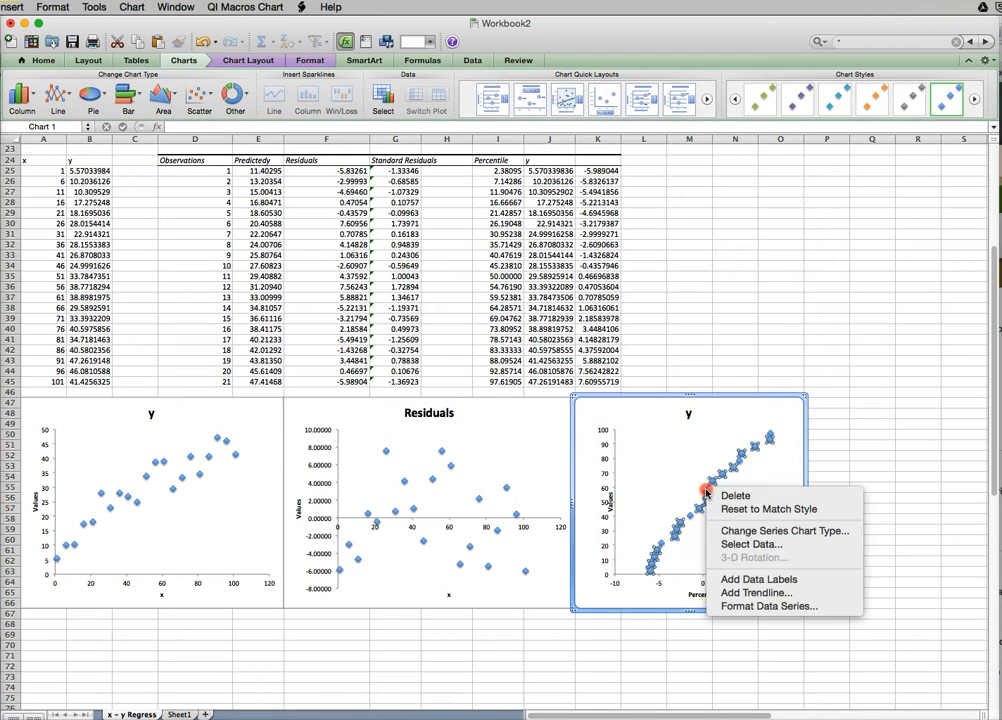
{"action": "left_click", "coordinate": [742, 592]}
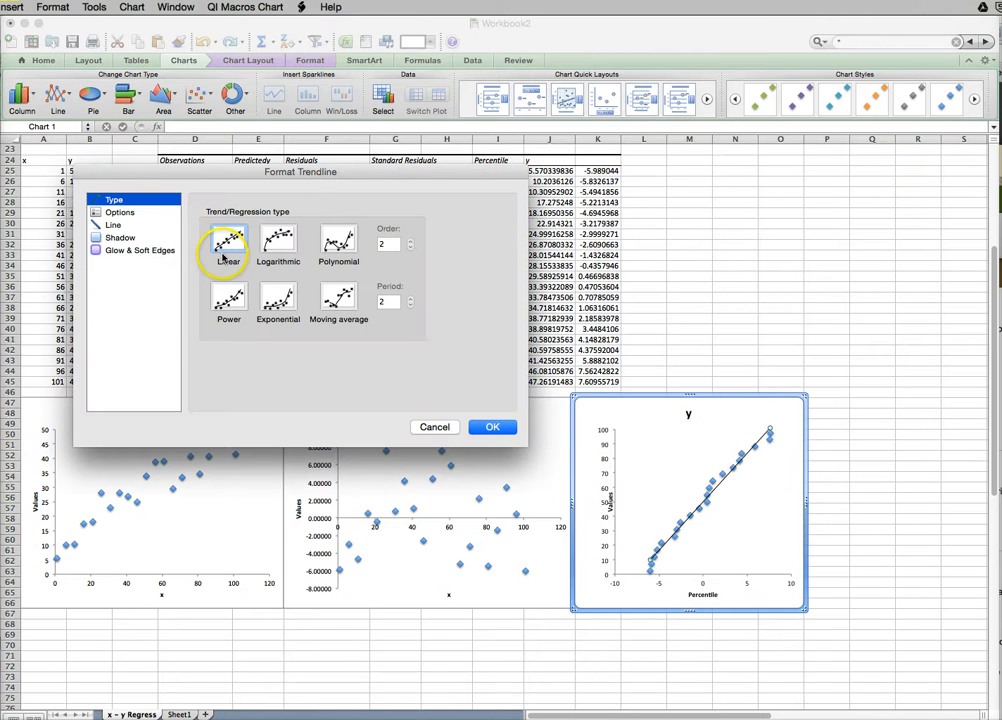
{"action": "left_click", "coordinate": [122, 213]}
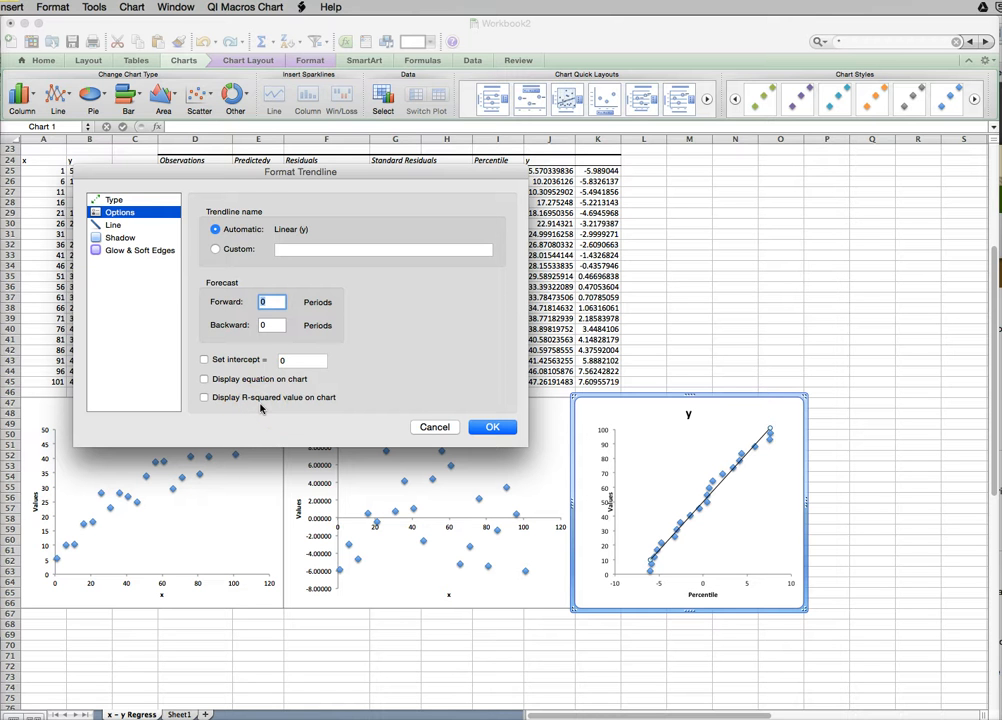
{"action": "left_click", "coordinate": [492, 427]}
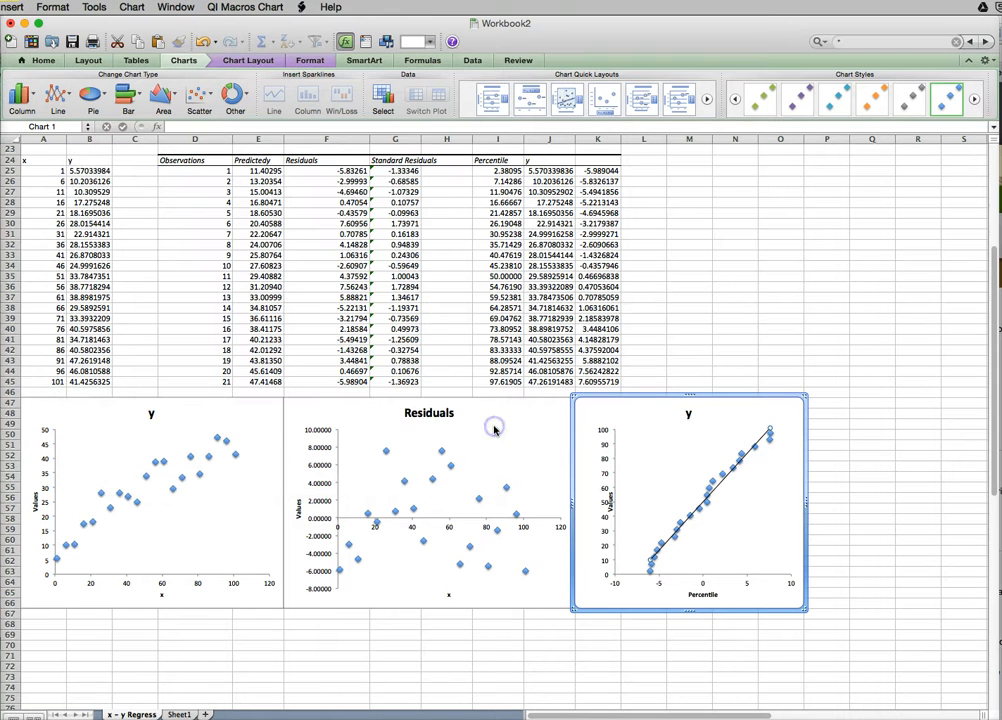